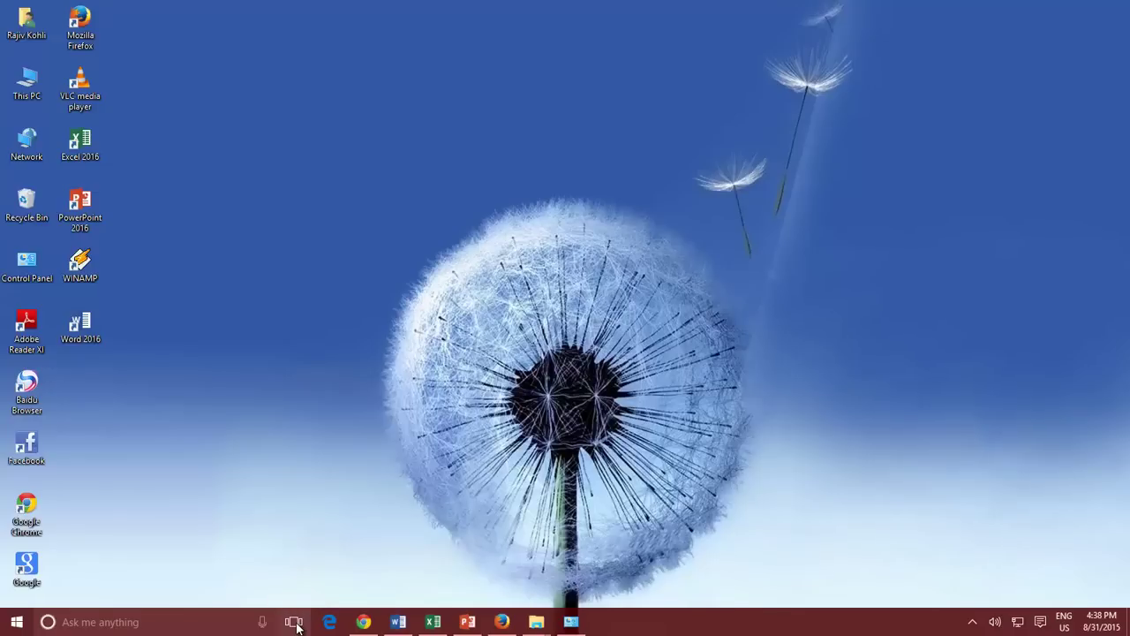
Use Task View to bring Word's Document1, with the butterfly cover, to the front.
{"action": "key", "text": "super"}
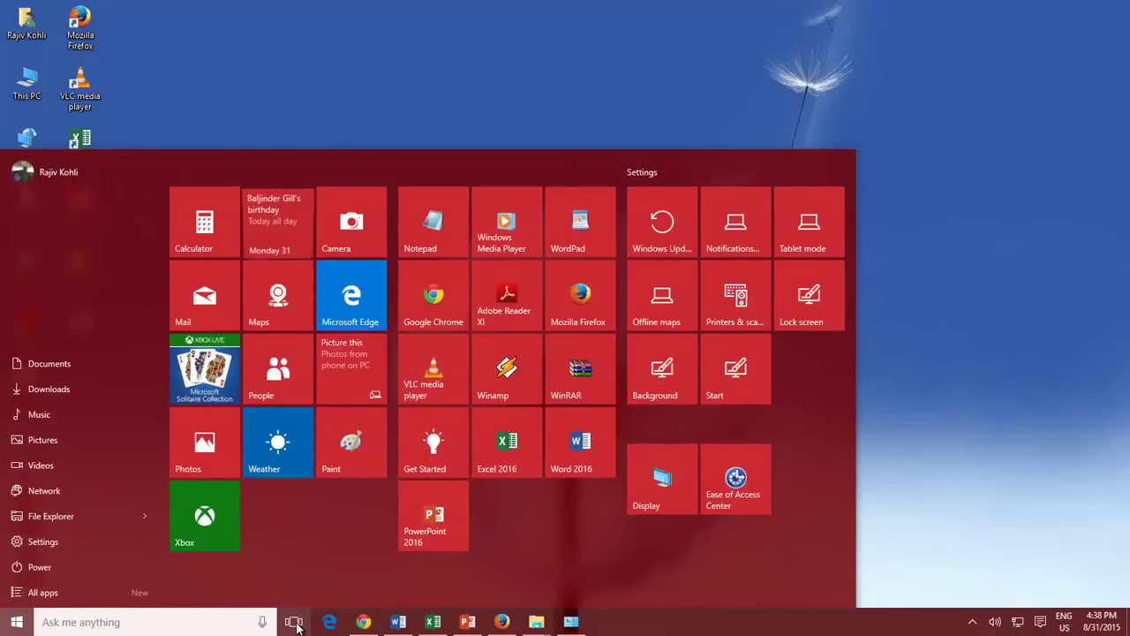
{"action": "left_click", "coordinate": [295, 622]}
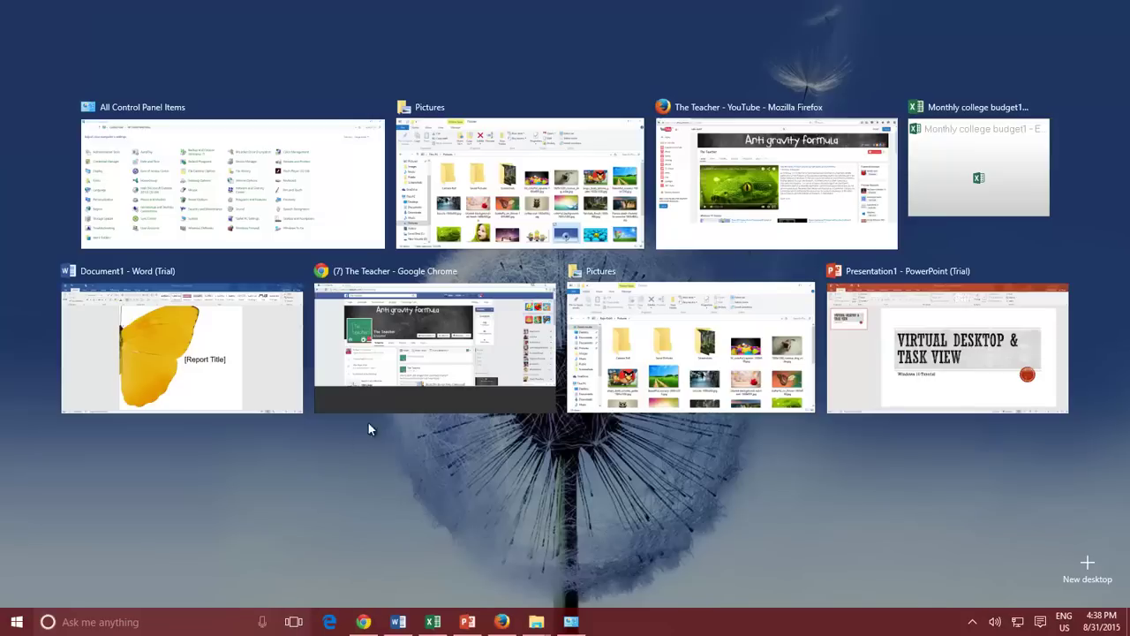
{"action": "left_click", "coordinate": [294, 621]}
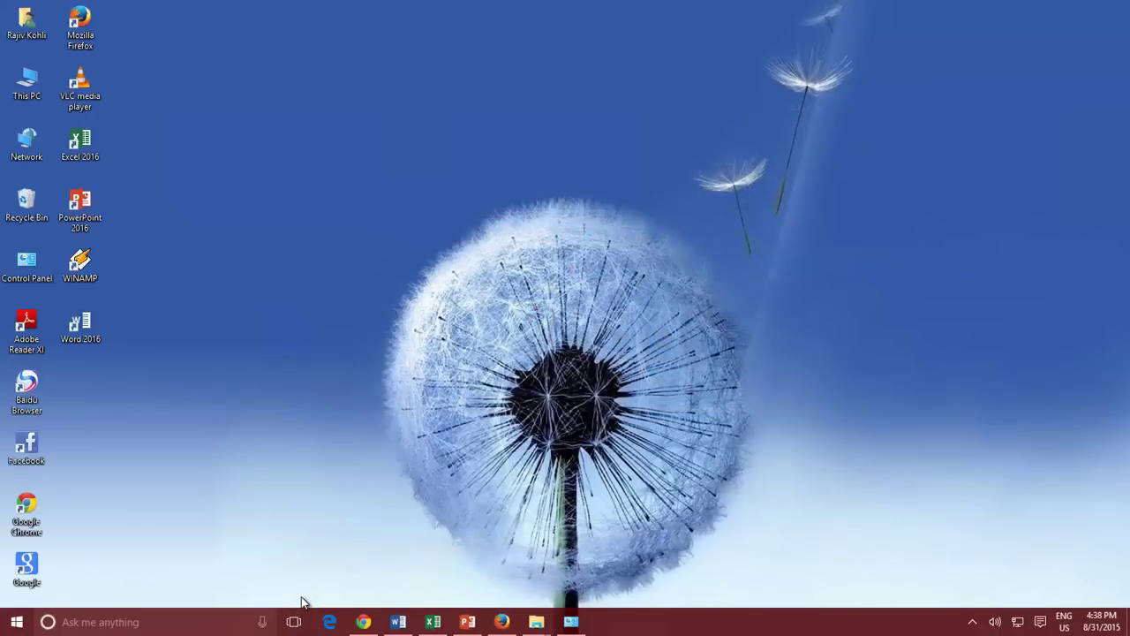
{"action": "left_click", "coordinate": [299, 623]}
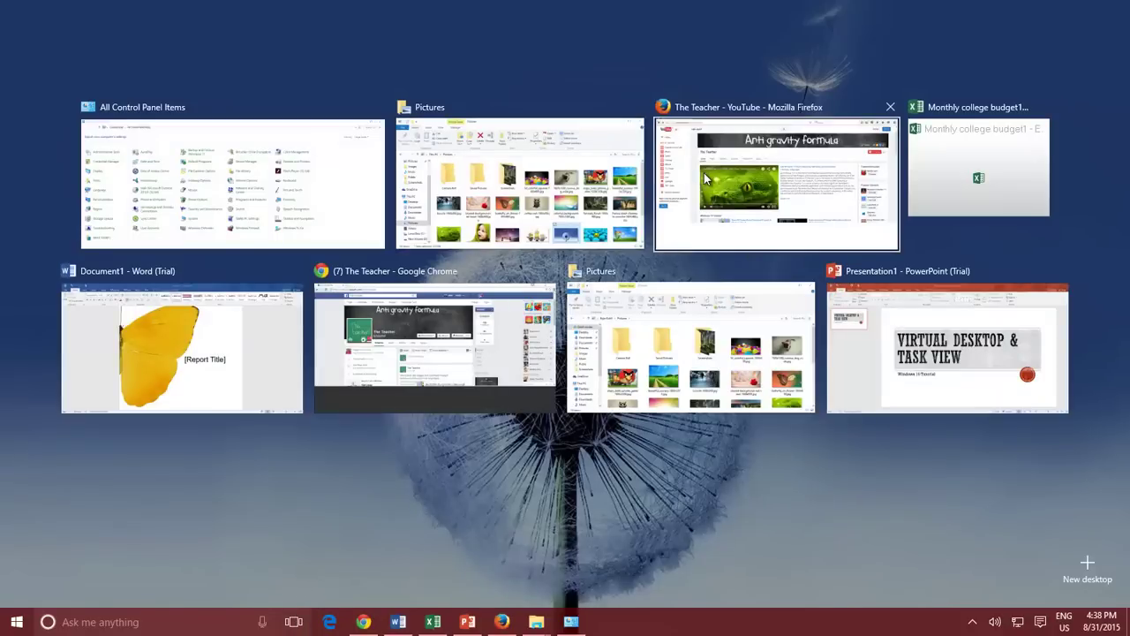
{"action": "key", "text": "Left"}
{"action": "key", "text": "Left"}
{"action": "key", "text": "Left"}
{"action": "key", "text": "Left"}
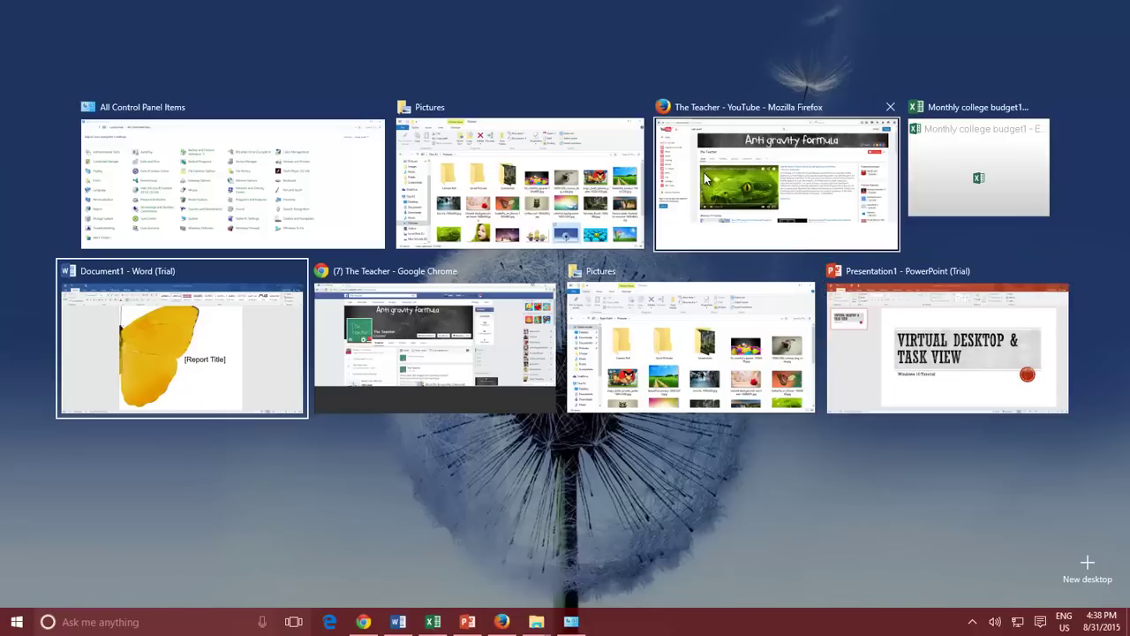
{"action": "key", "text": "Return"}
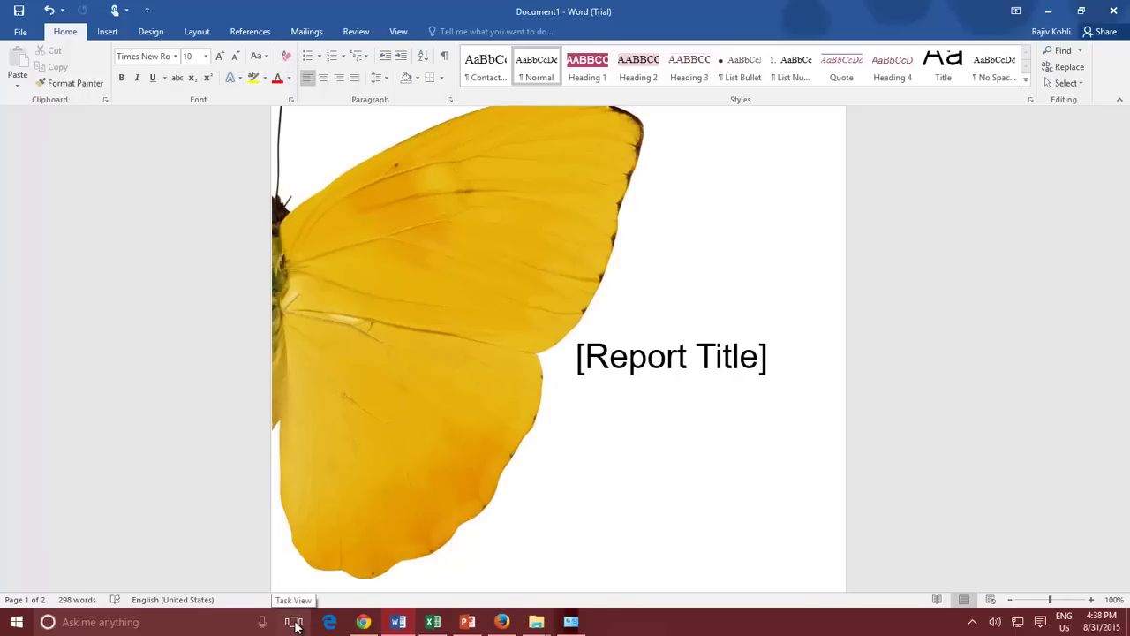
Create Desktop 2, Desktop 3 and Desktop 4, then go back to Desktop 1.
{"action": "left_click", "coordinate": [295, 623]}
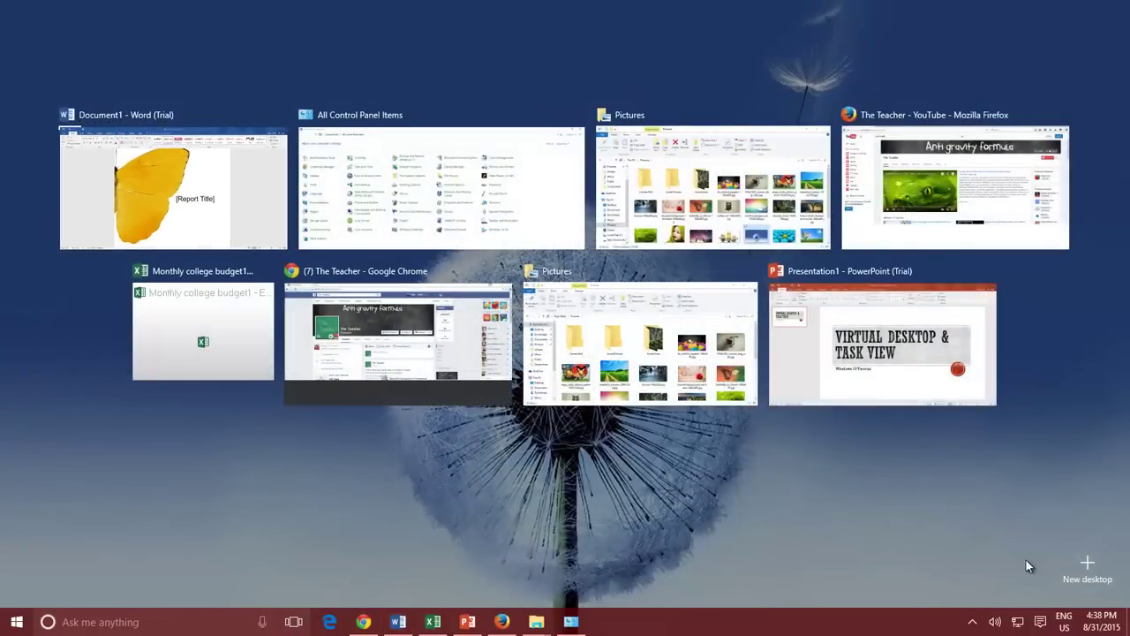
{"action": "left_click", "coordinate": [1091, 575]}
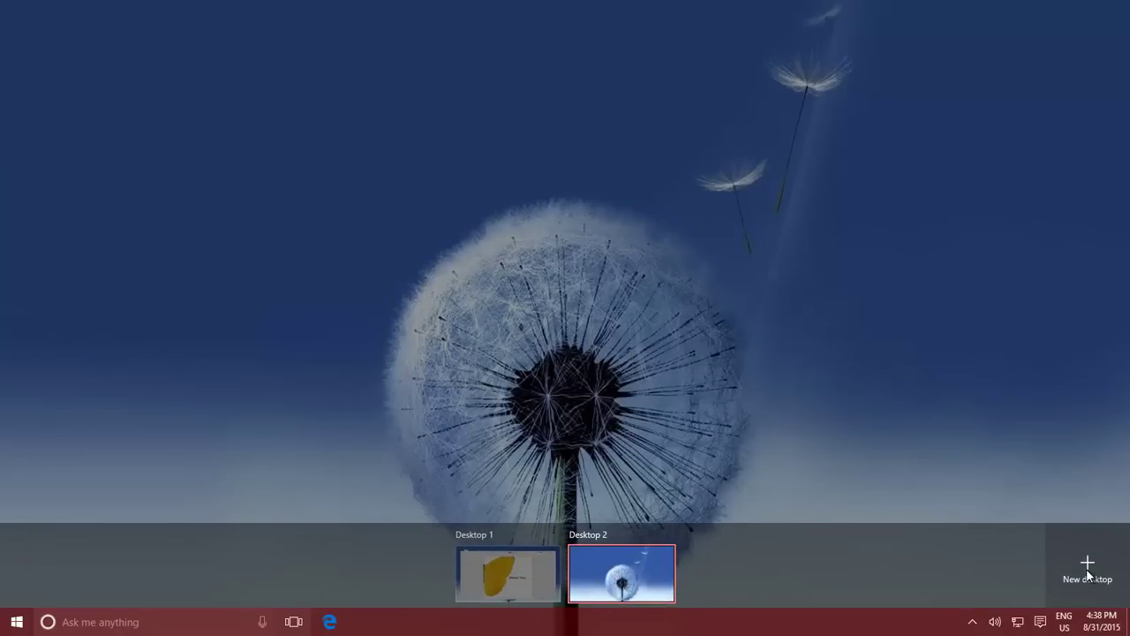
{"action": "left_click", "coordinate": [1087, 570]}
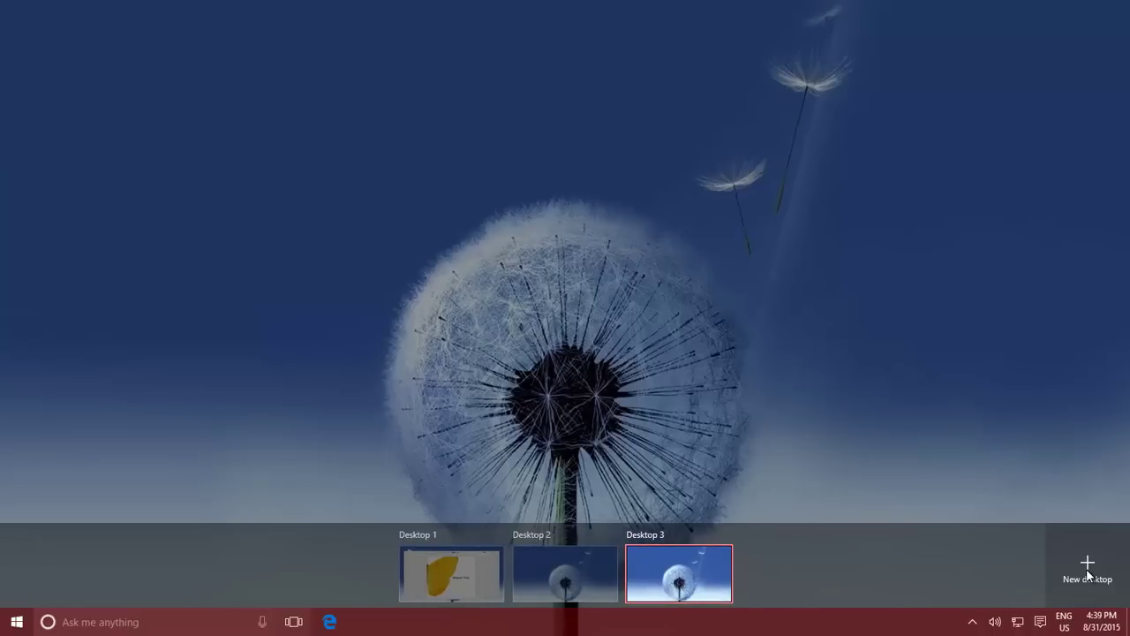
{"action": "left_click", "coordinate": [1086, 568]}
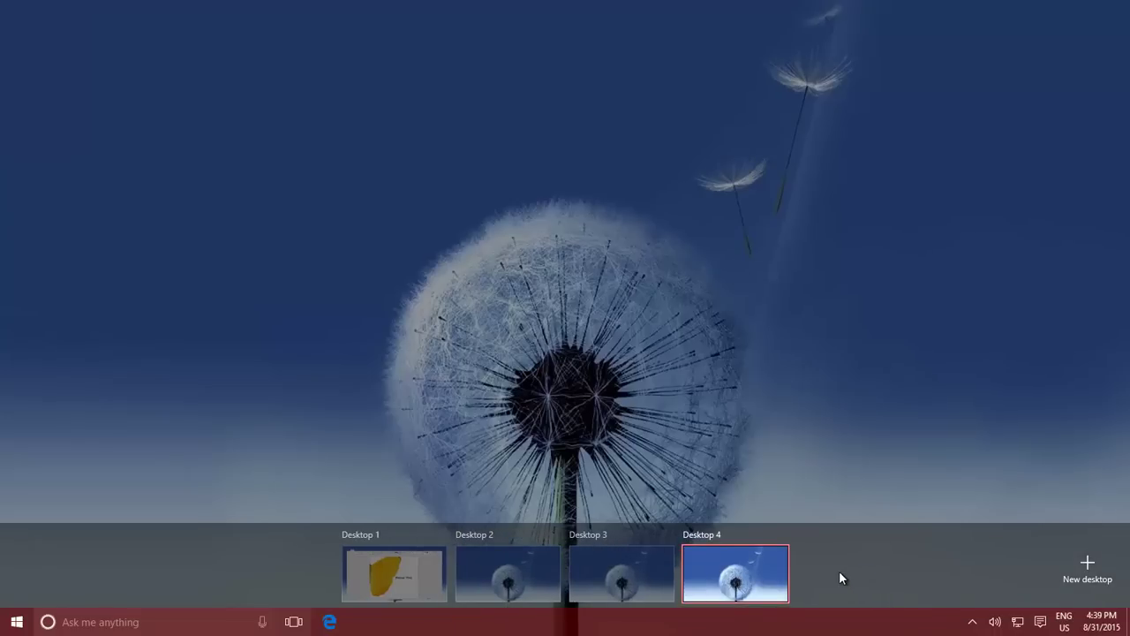
{"action": "left_click", "coordinate": [376, 569]}
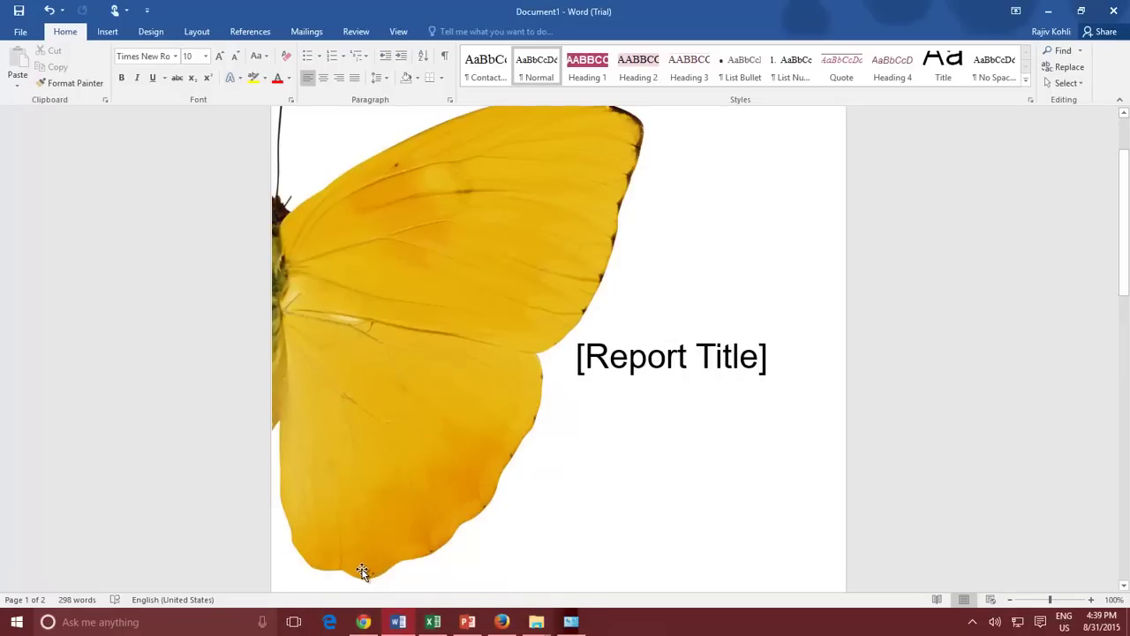
Switch to the empty Desktop 2 and open the Recycle Bin there.
{"action": "left_click", "coordinate": [293, 622]}
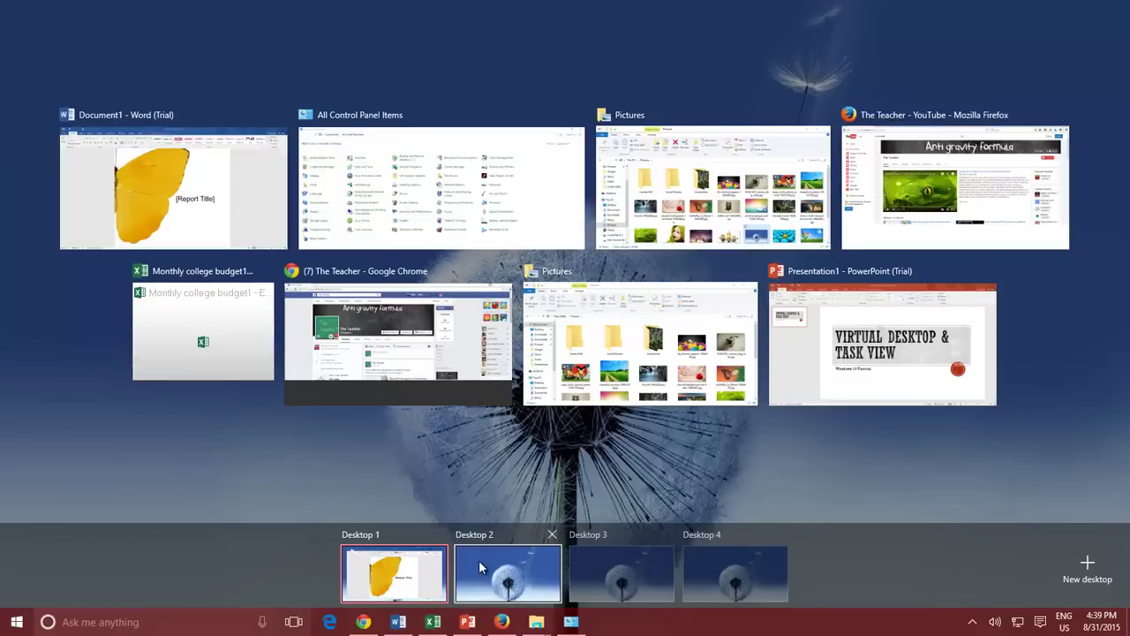
{"action": "mouse_move", "coordinate": [731, 578]}
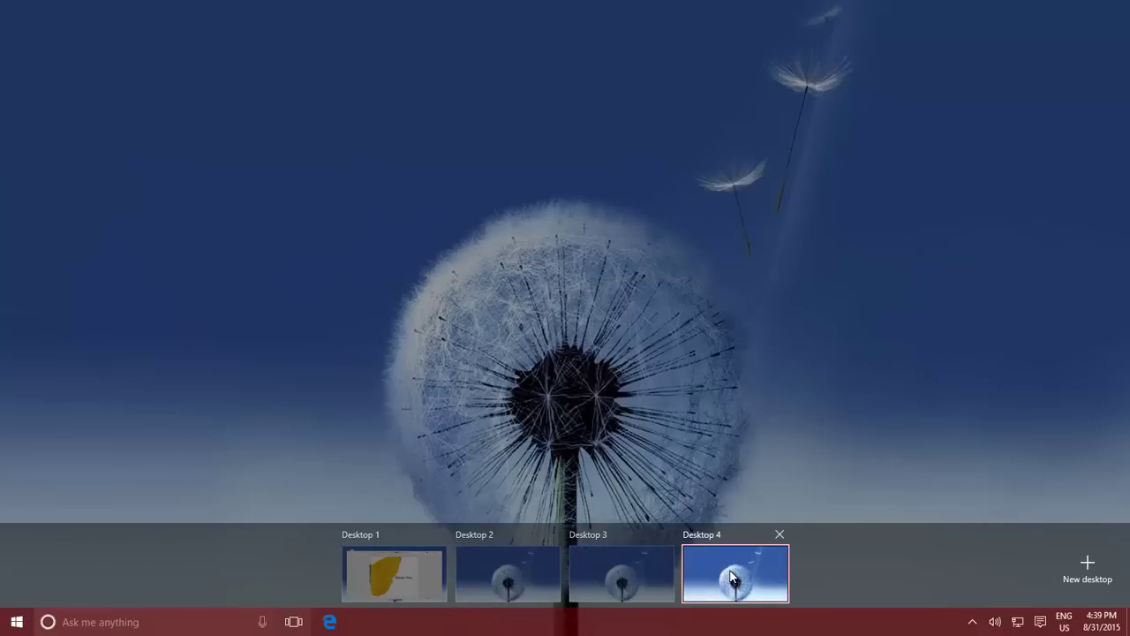
{"action": "left_click", "coordinate": [504, 566]}
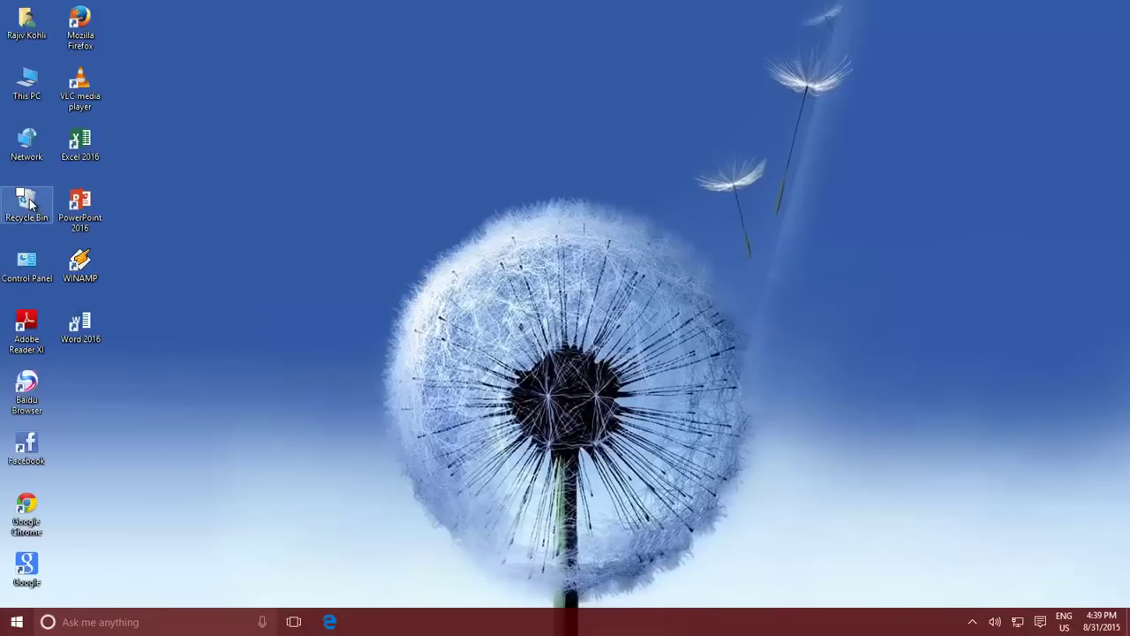
{"action": "double_click", "coordinate": [27, 202]}
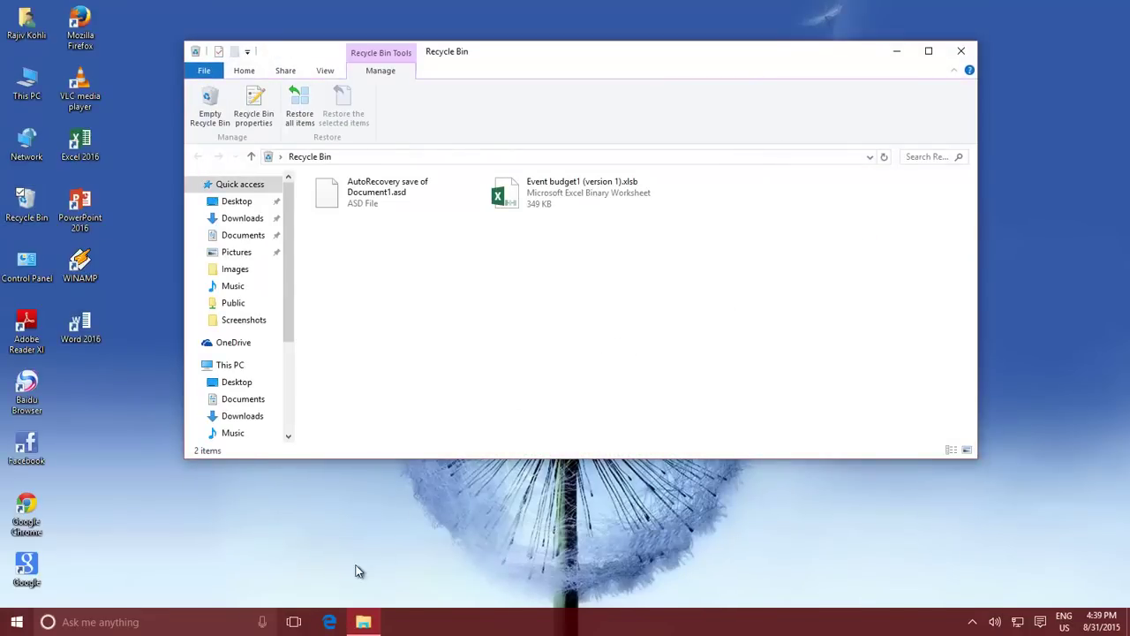
Return to Desktop 1 with the Word document through Task View.
{"action": "left_click", "coordinate": [294, 622]}
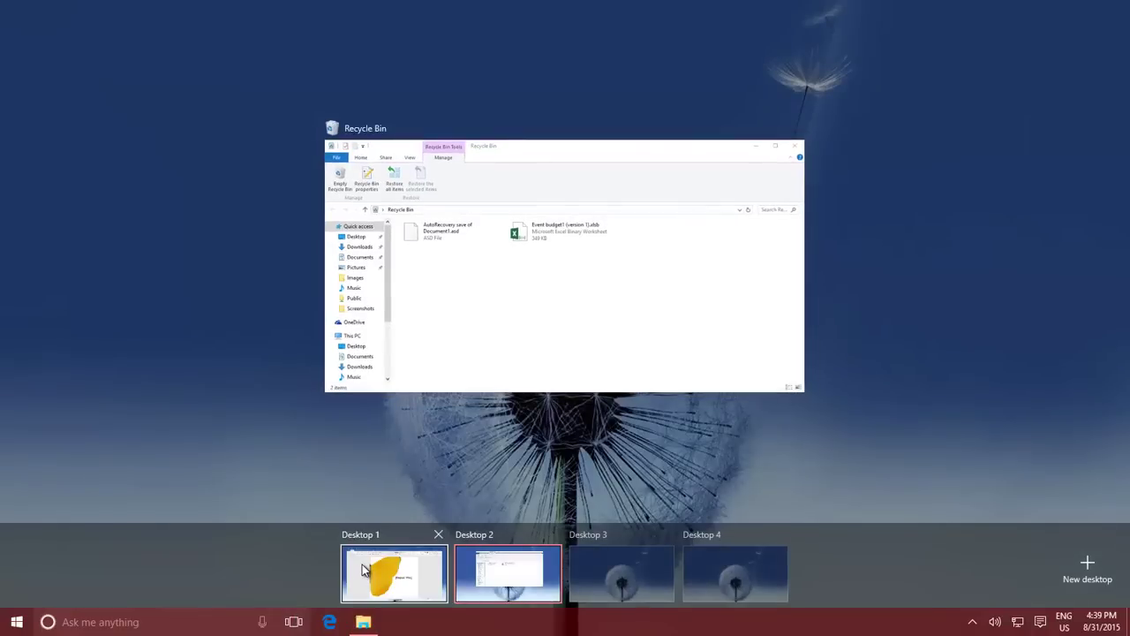
{"action": "mouse_move", "coordinate": [365, 569]}
{"action": "mouse_move", "coordinate": [497, 573]}
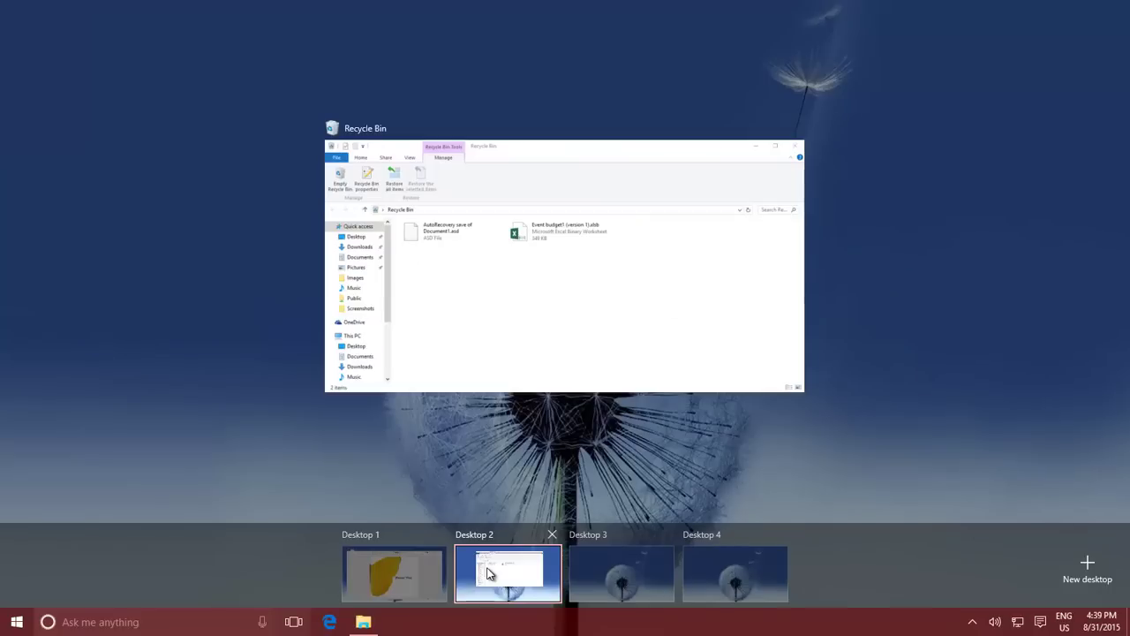
{"action": "left_click", "coordinate": [375, 555]}
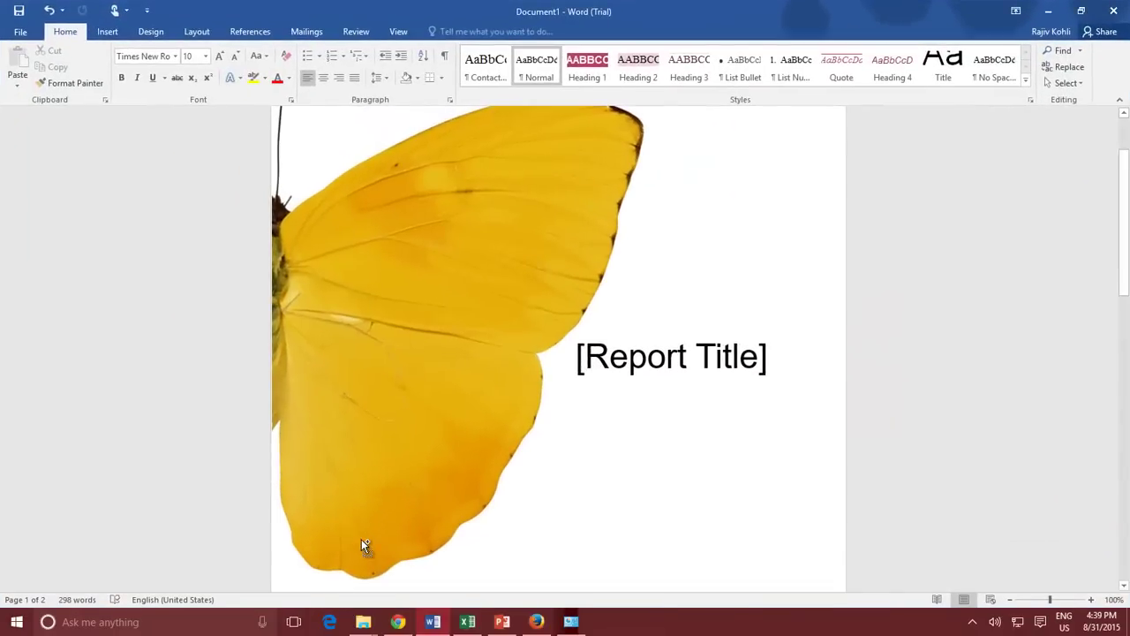
Switch twice between Desktop 1 and Desktop 2 with Ctrl+Win+Arrow keys, ending on Desktop 1.
{"action": "key", "text": "ctrl+super+Right"}
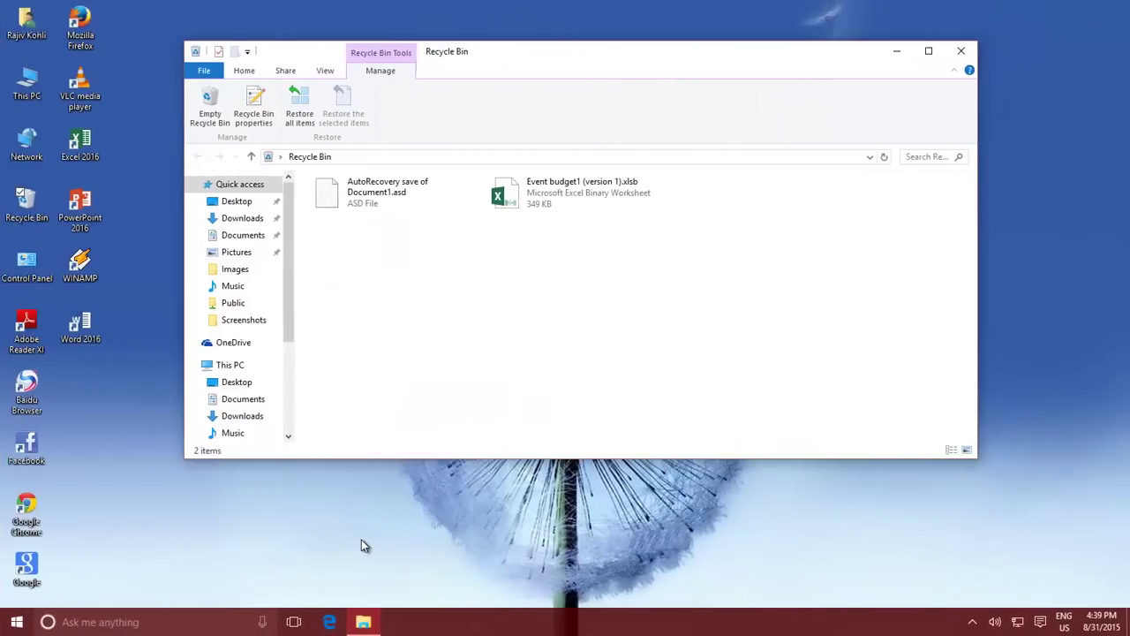
{"action": "key", "text": "ctrl+super+Left"}
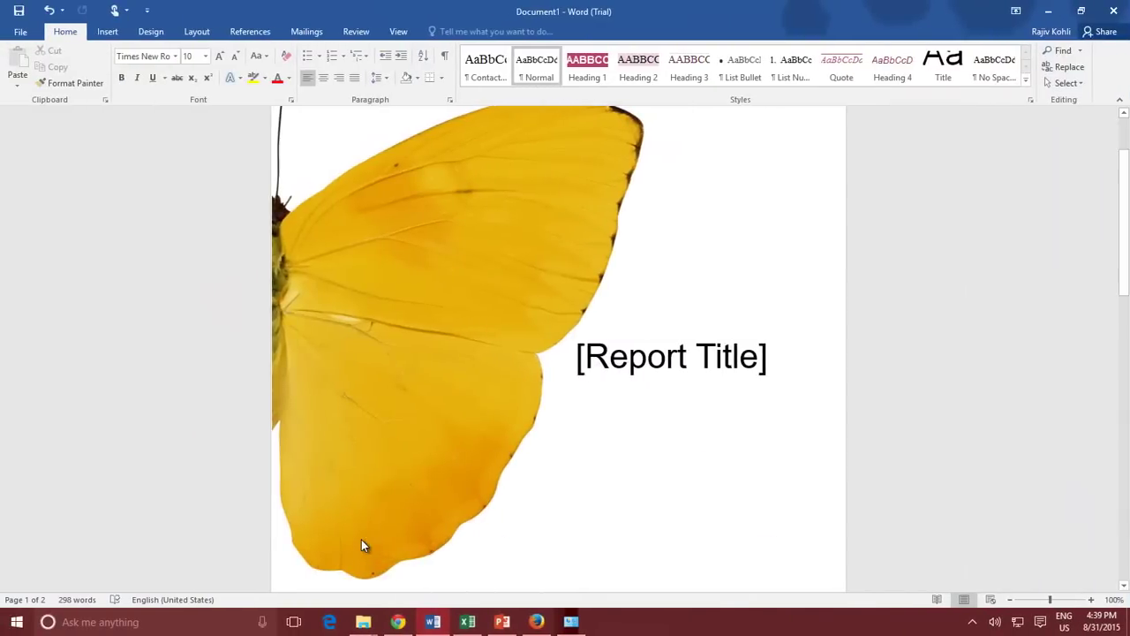
{"action": "key", "text": "ctrl+super+Right"}
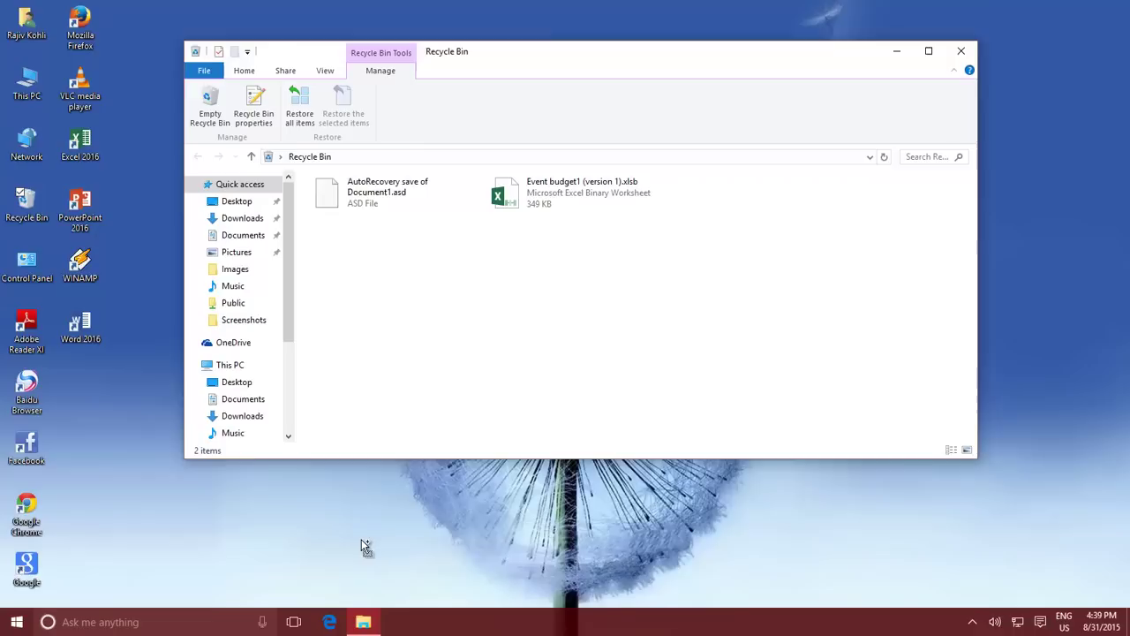
{"action": "key", "text": "ctrl+super+Left"}
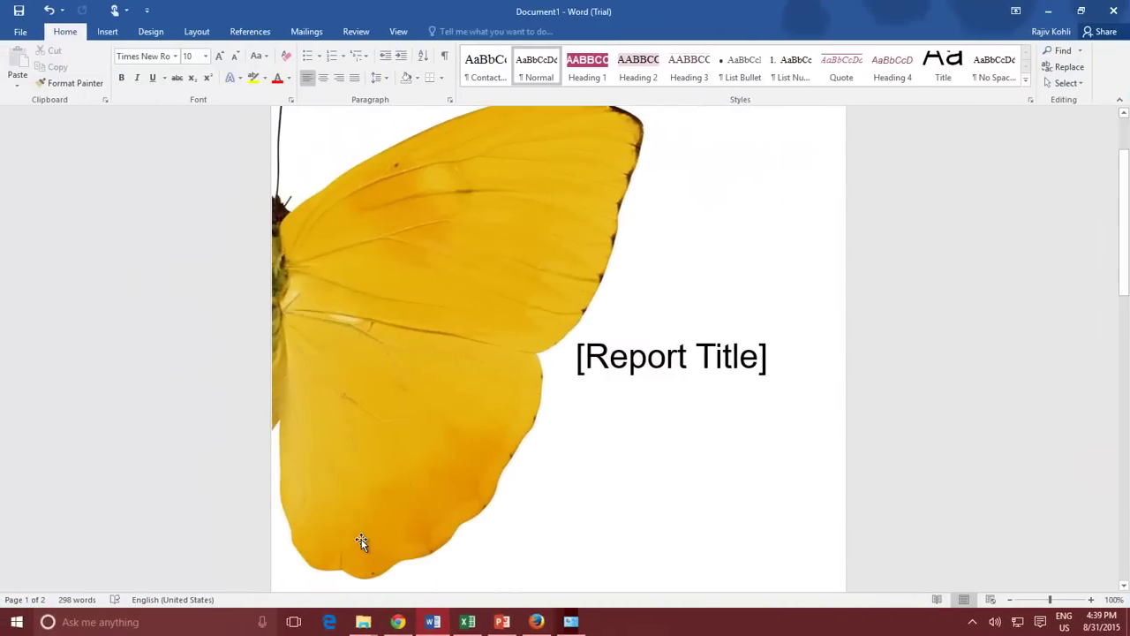
Send both Pictures windows to Desktop 2 via Move to and dragging, then switch there.
{"action": "left_click", "coordinate": [294, 622]}
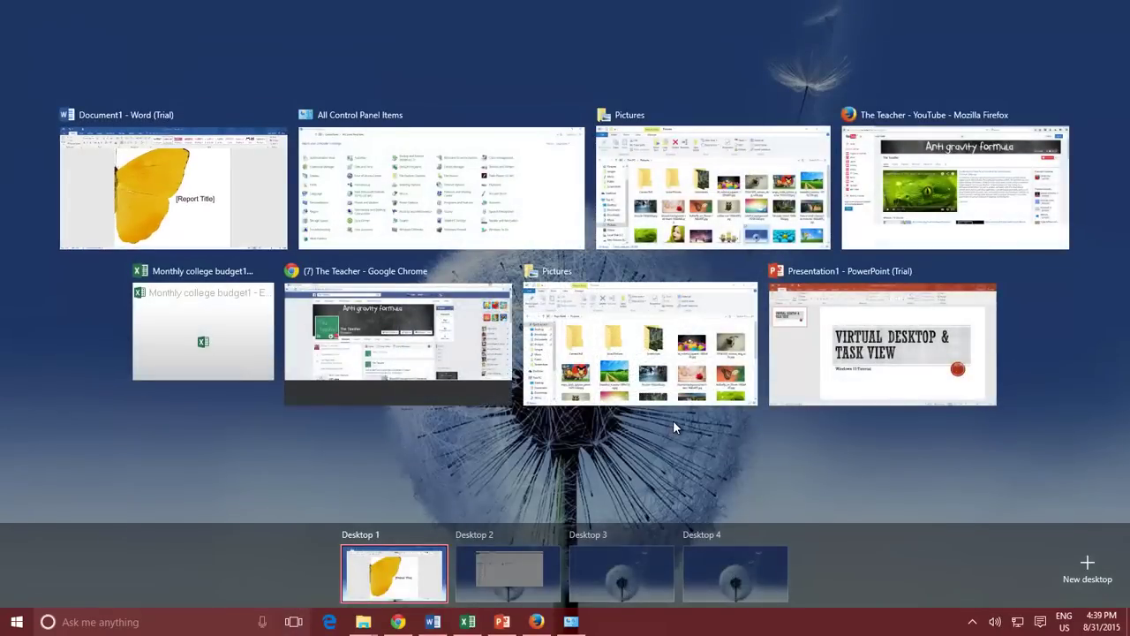
{"action": "right_click", "coordinate": [635, 332]}
{"action": "mouse_move", "coordinate": [651, 339]}
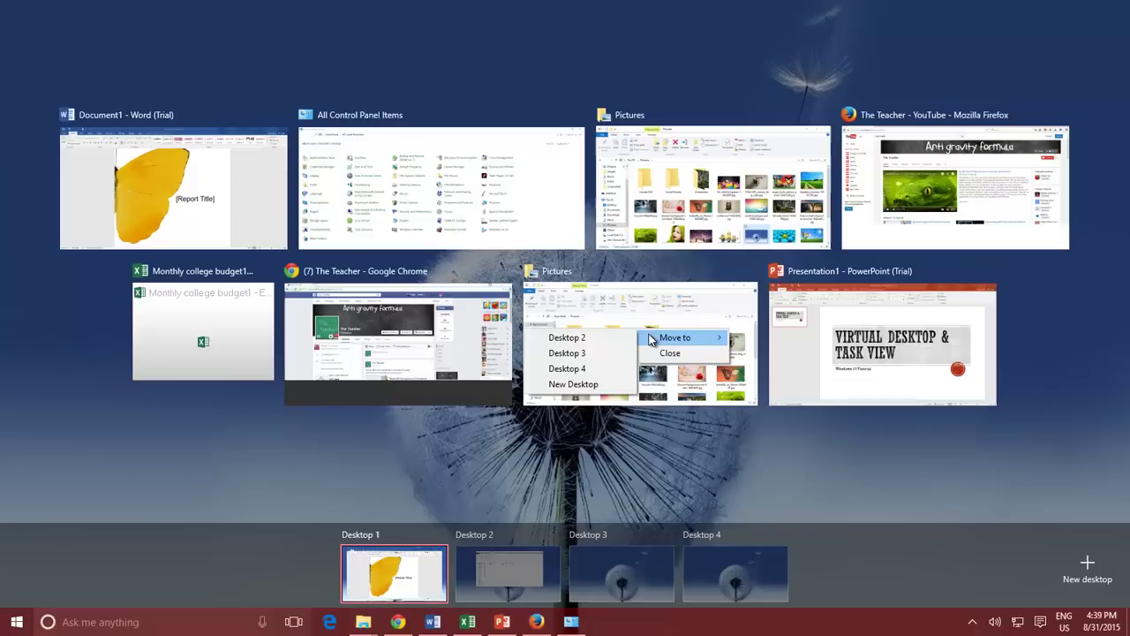
{"action": "left_click", "coordinate": [566, 338]}
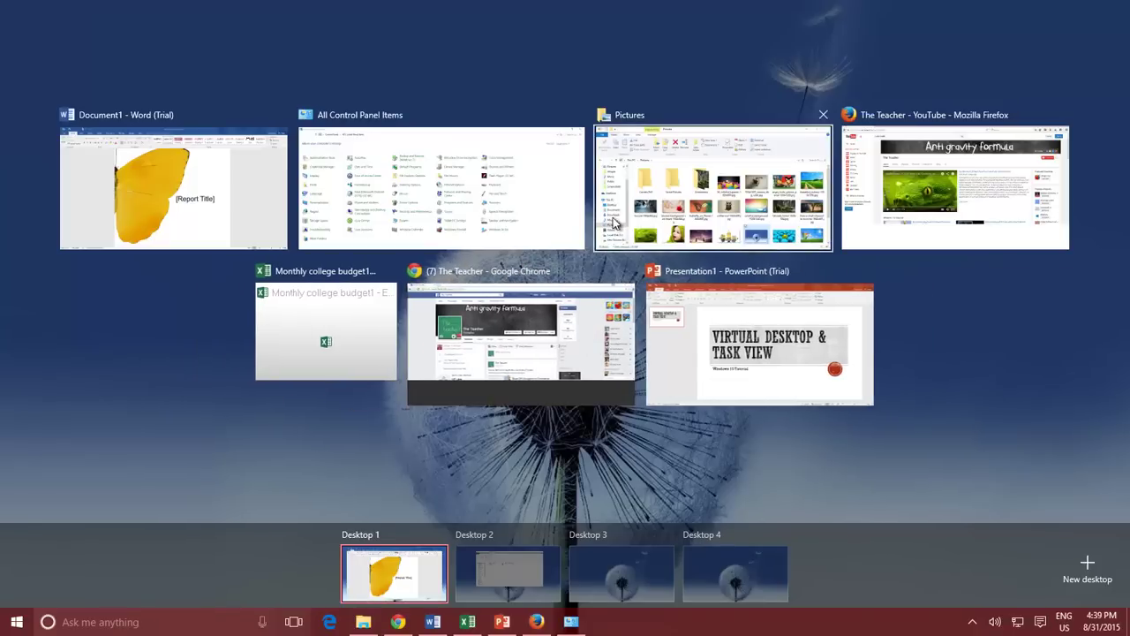
{"action": "left_click_drag", "start_coordinate": [623, 217], "coordinate": [494, 578]}
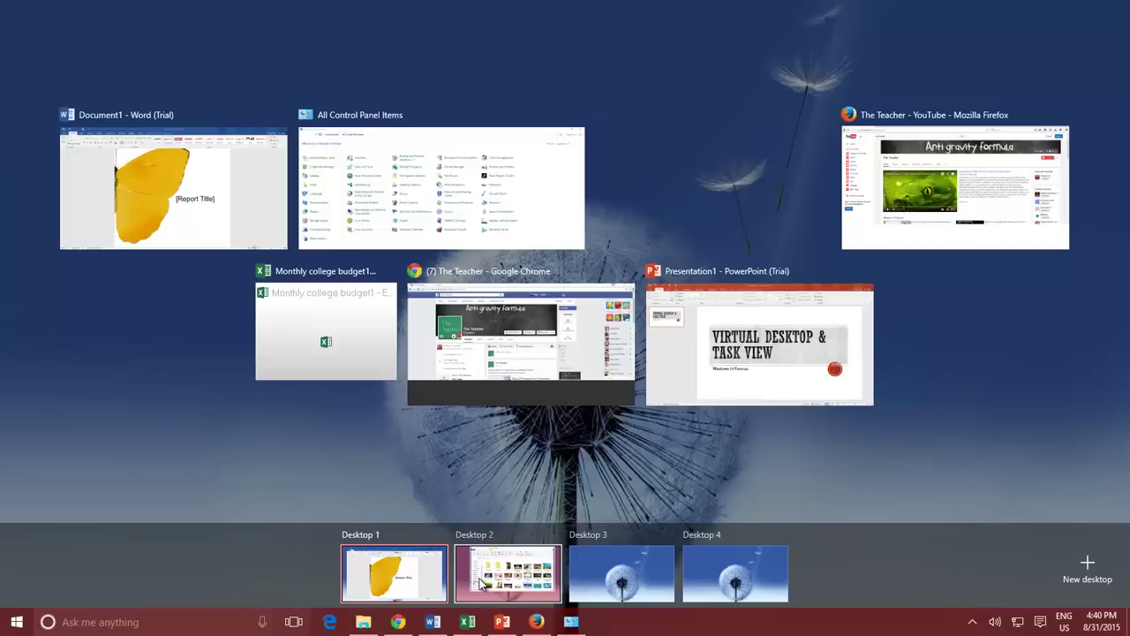
{"action": "left_click", "coordinate": [482, 587]}
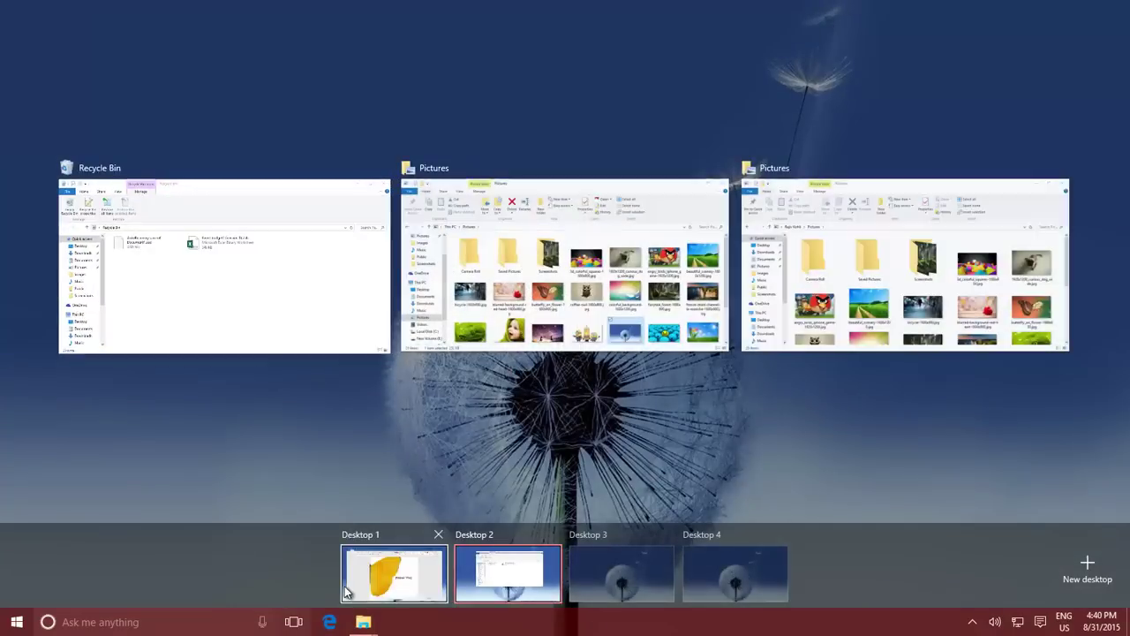
Close Desktop 3 and Desktop 4, then close Desktop 2 to merge its windows into Desktop 1.
{"action": "mouse_move", "coordinate": [364, 581]}
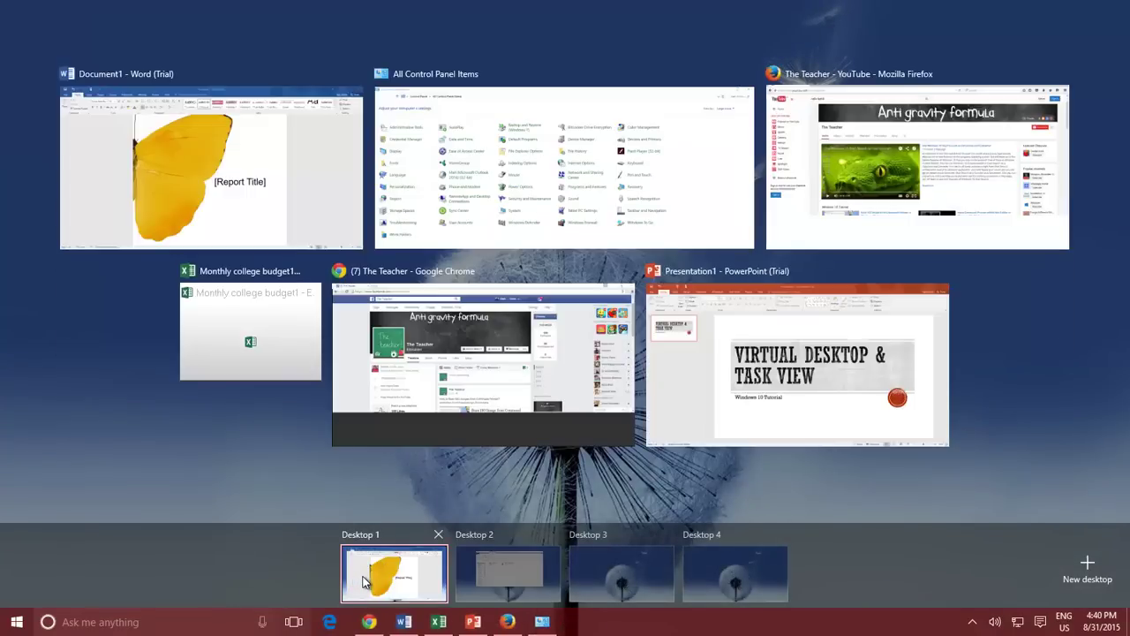
{"action": "mouse_move", "coordinate": [678, 565]}
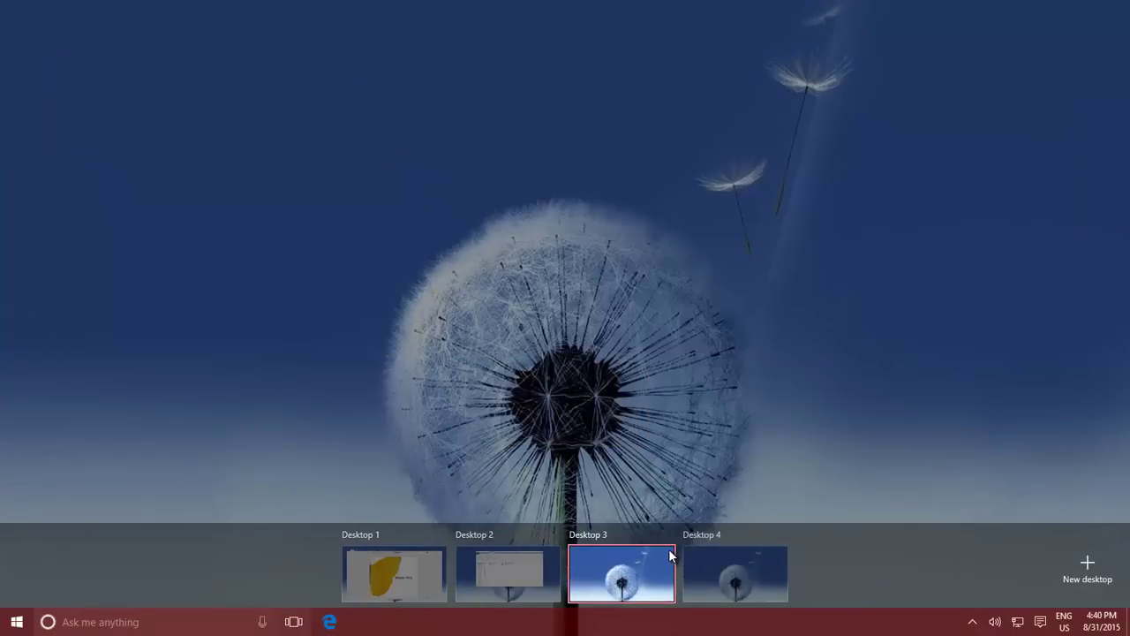
{"action": "left_click", "coordinate": [668, 534]}
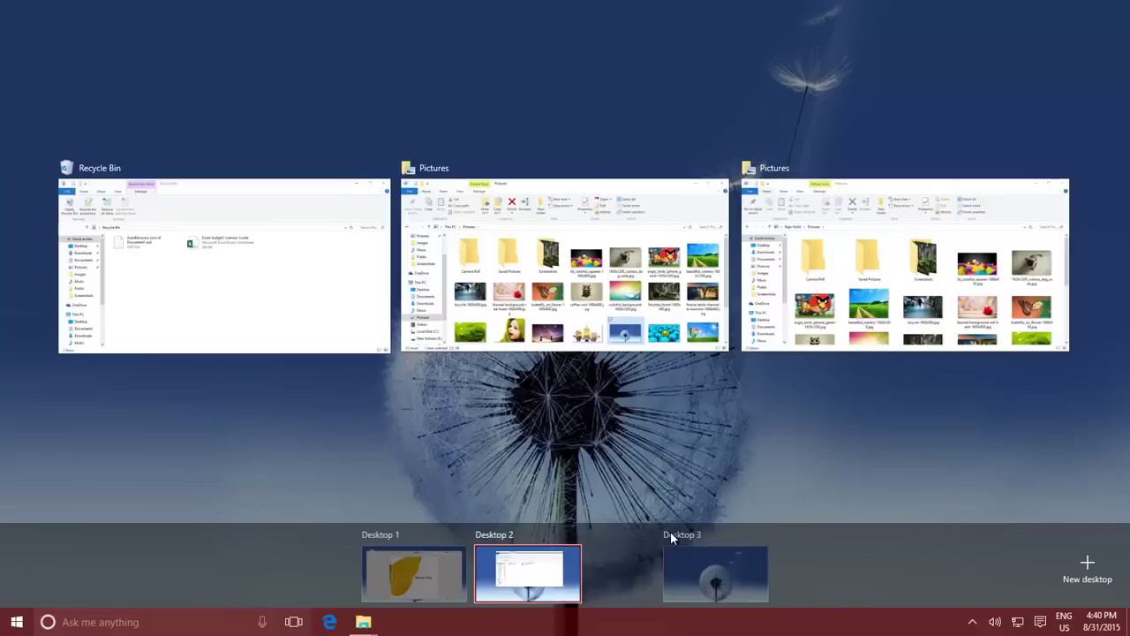
{"action": "mouse_move", "coordinate": [713, 533]}
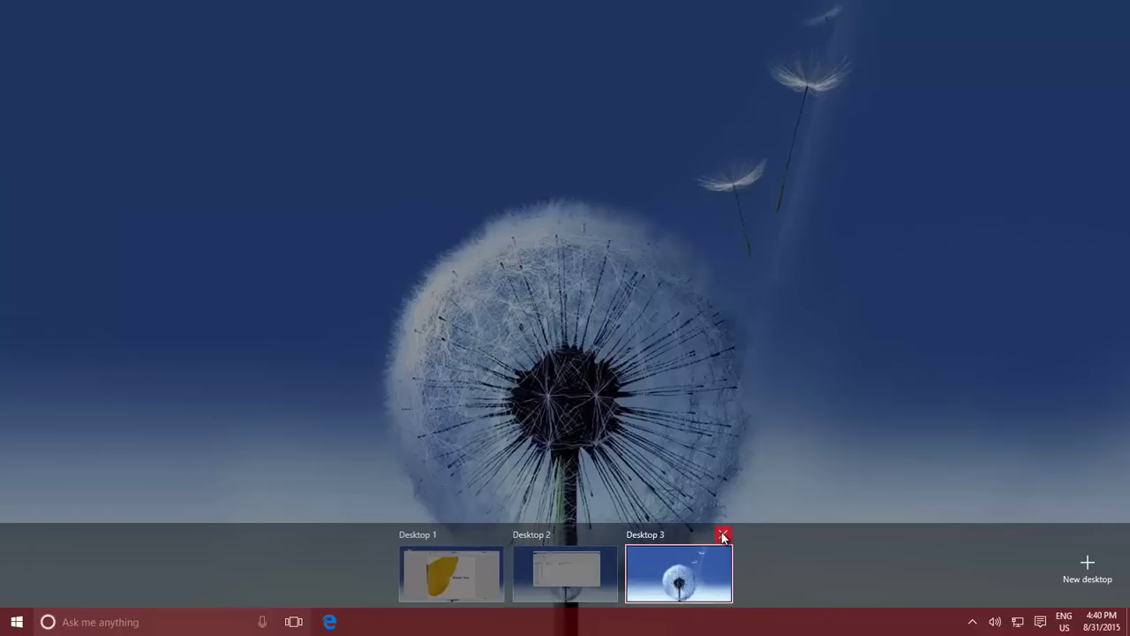
{"action": "left_click", "coordinate": [723, 534]}
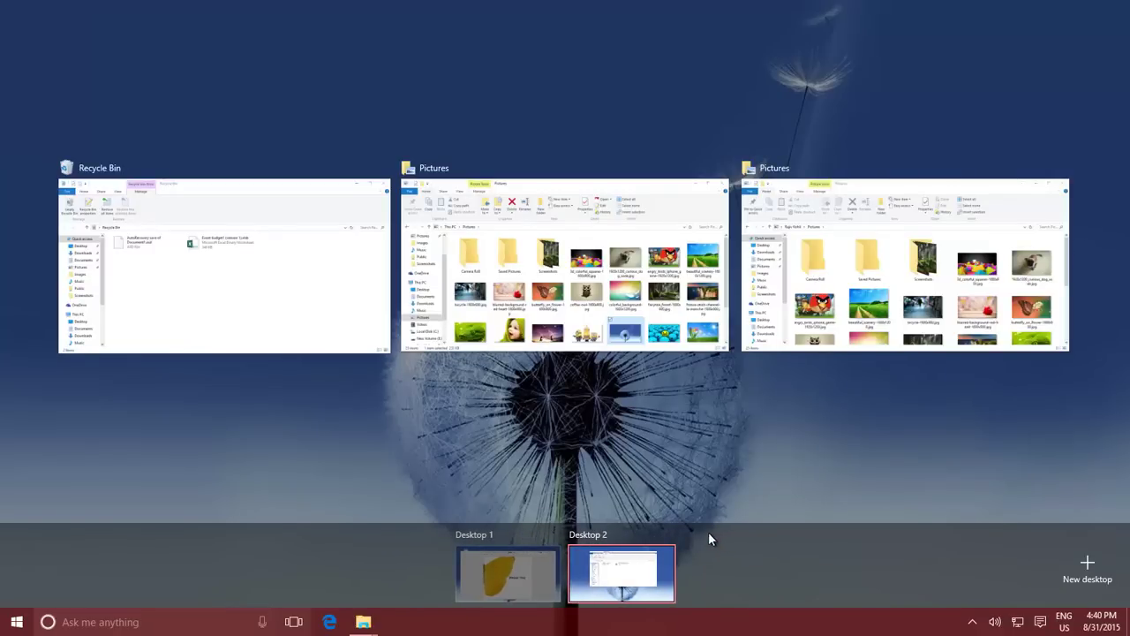
{"action": "mouse_move", "coordinate": [668, 536]}
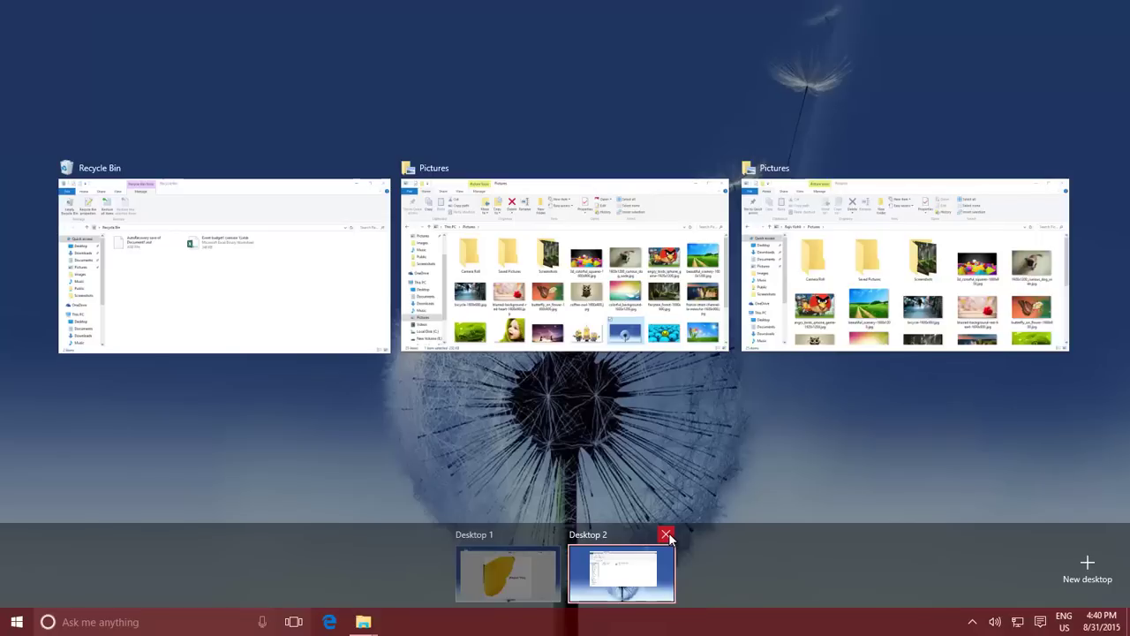
{"action": "left_click", "coordinate": [666, 535]}
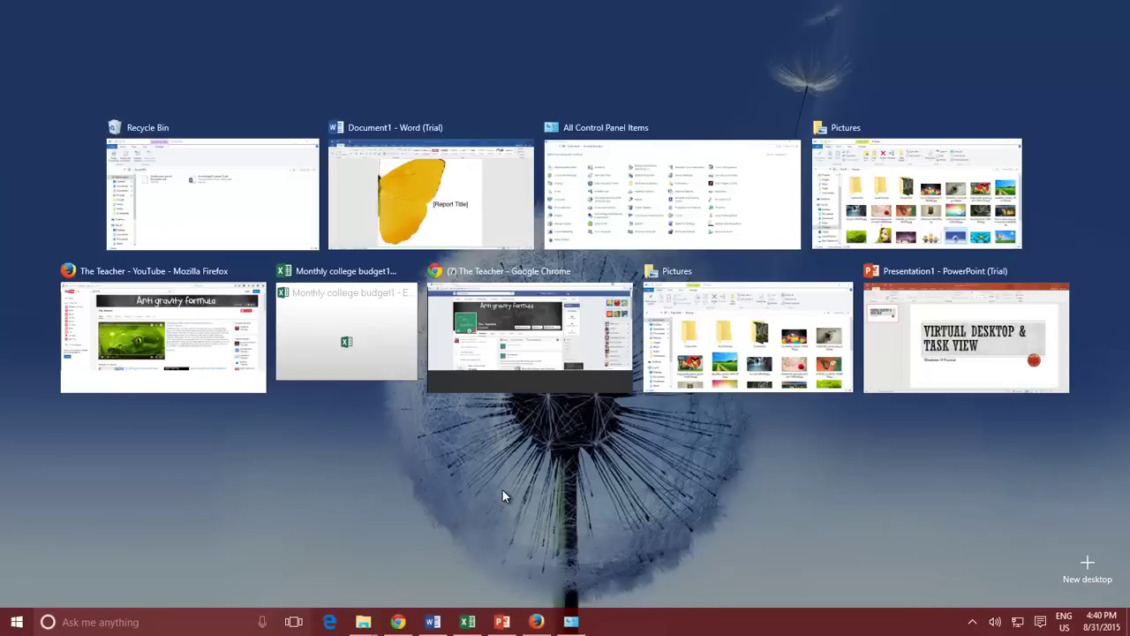
Close Task View to show Recycle Bin in front of Word on the single desktop.
{"action": "left_click", "coordinate": [347, 554]}
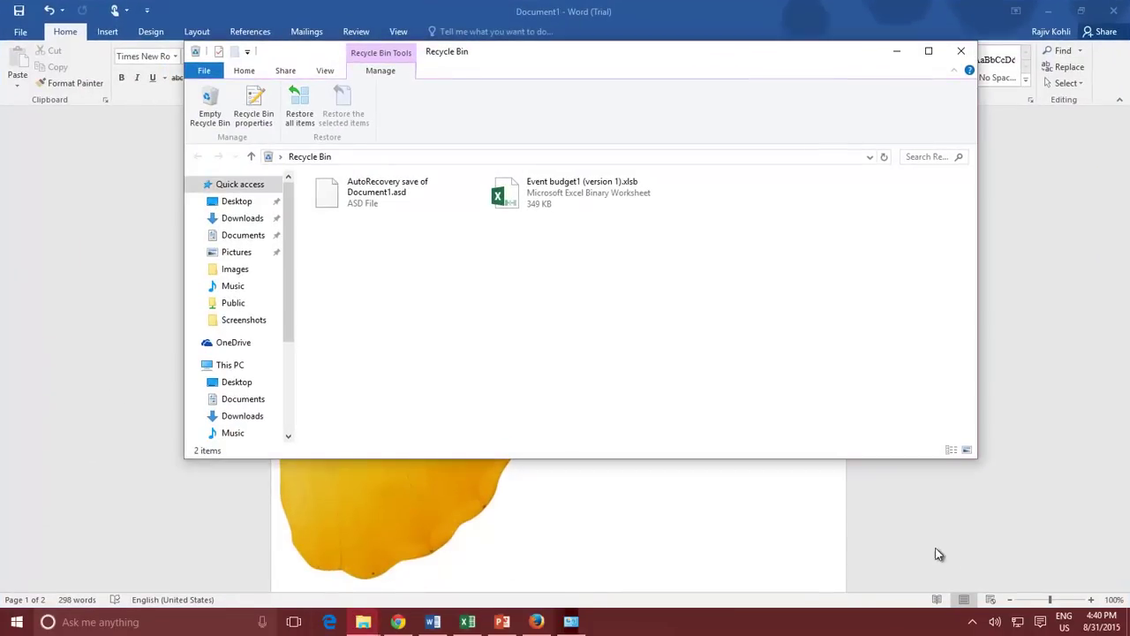